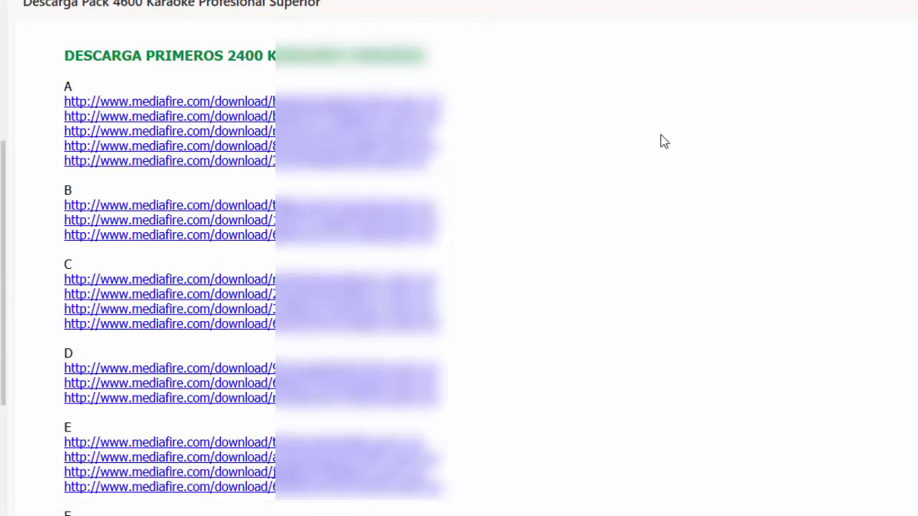
pyautogui.scroll(-4, 430, 190)
pyautogui.scroll(2, 431, 190)
pyautogui.scroll(2, 509, 174)
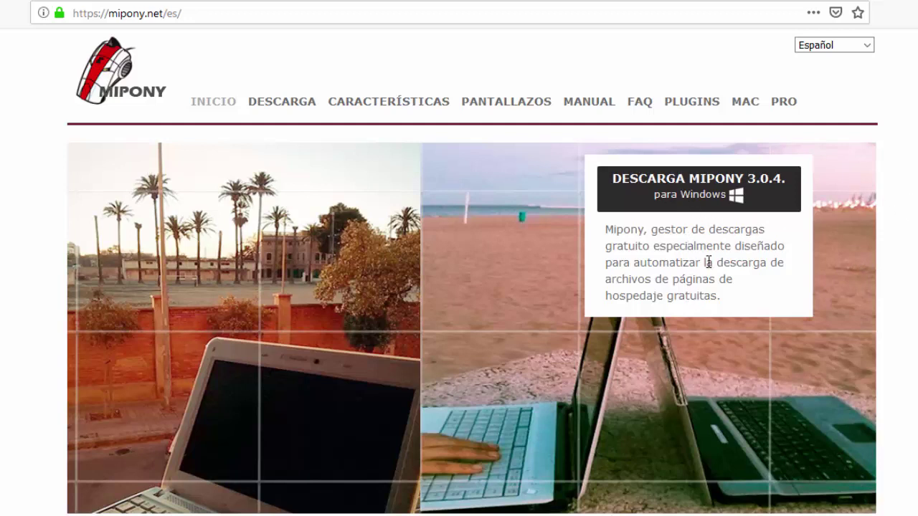
# Step: Download the Windows installer of Mipony 3.0.4 and select the saved Mipony-Installer file in the Descargas folder
pyautogui.click(661, 187)
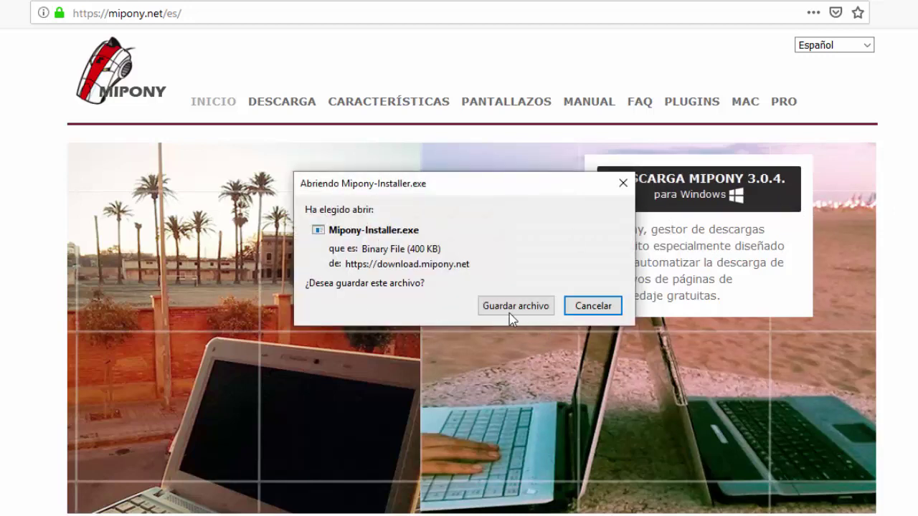
pyautogui.click(504, 308)
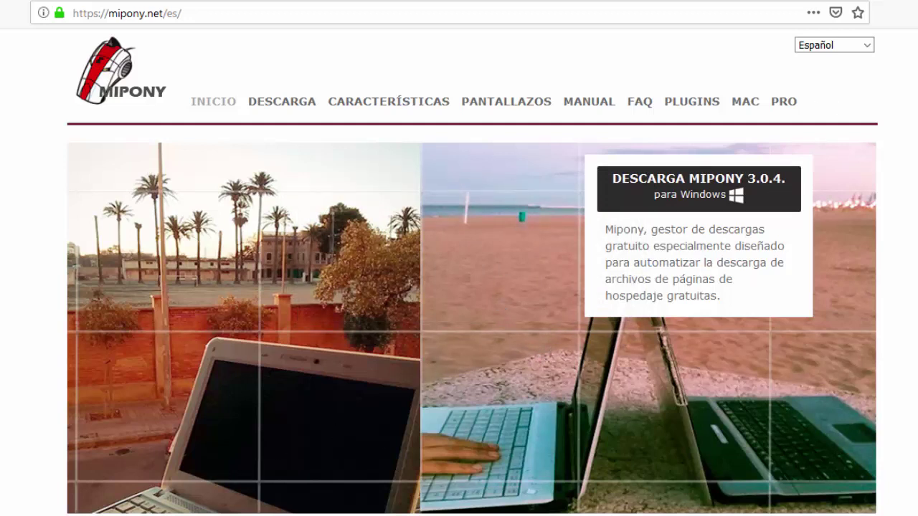
pyautogui.click(901, 12)
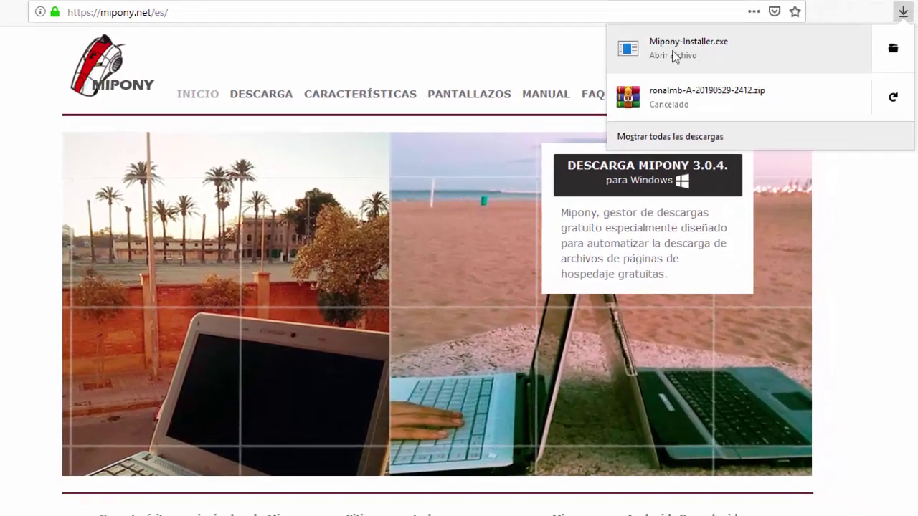
pyautogui.click(902, 57)
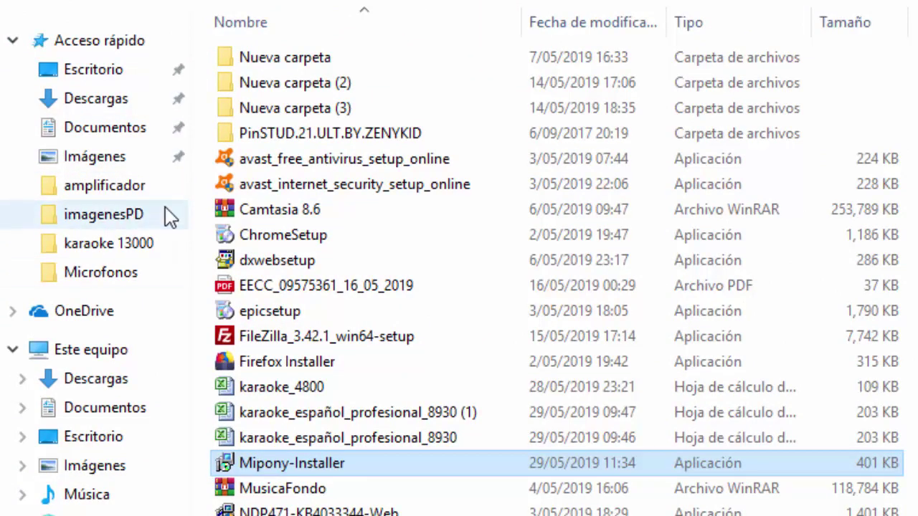
pyautogui.click(150, 102)
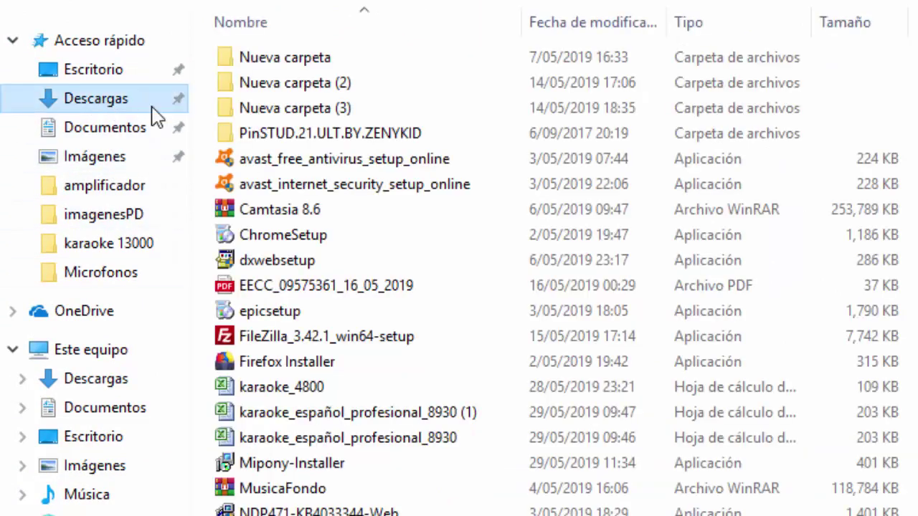
pyautogui.click(322, 470)
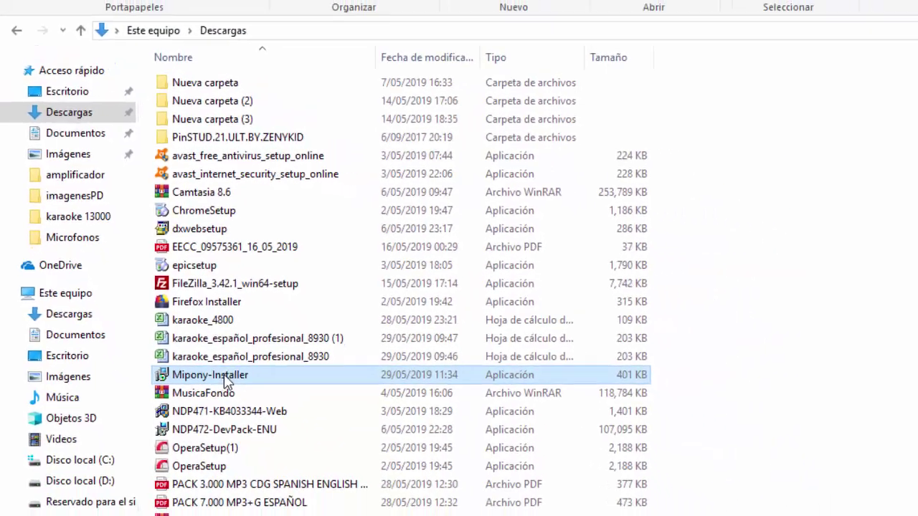
# Step: Run Mipony-Installer in Español, install MiPony 3.0.4 to C:\Program Files (x86)\MiPony, and finish with the program set to launch
pyautogui.doubleClick(860, 473)
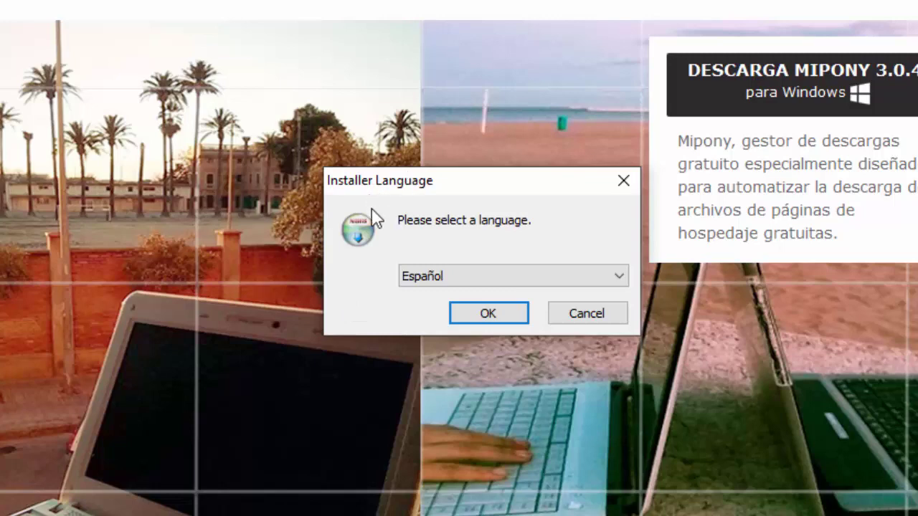
pyautogui.click(409, 282)
pyautogui.click(486, 316)
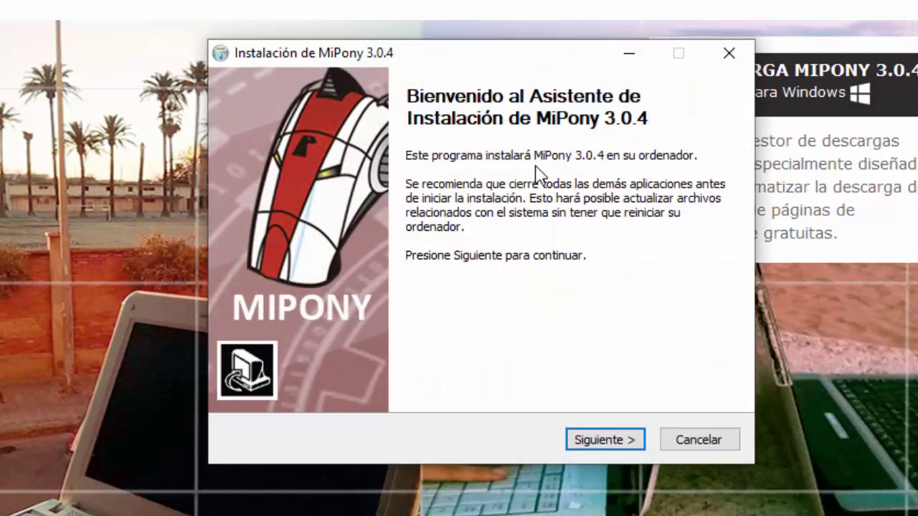
pyautogui.click(601, 446)
pyautogui.click(242, 389)
pyautogui.click(601, 439)
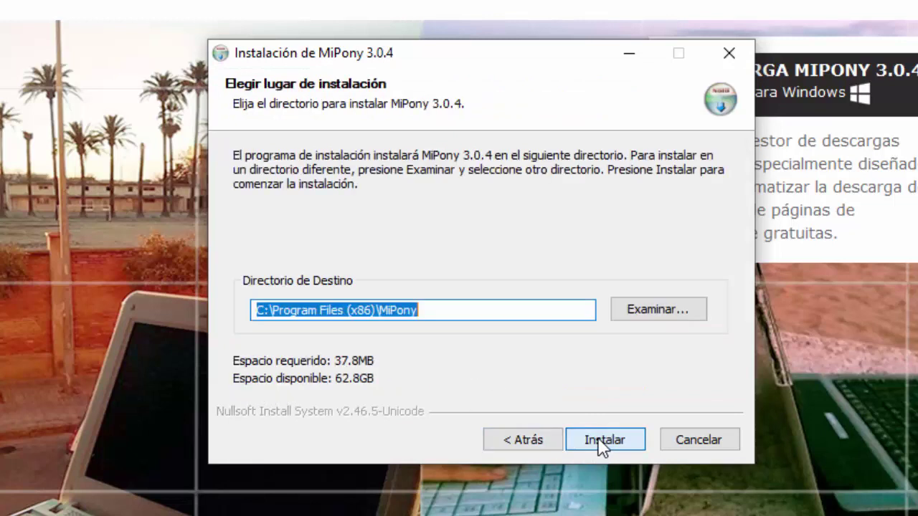
pyautogui.click(602, 443)
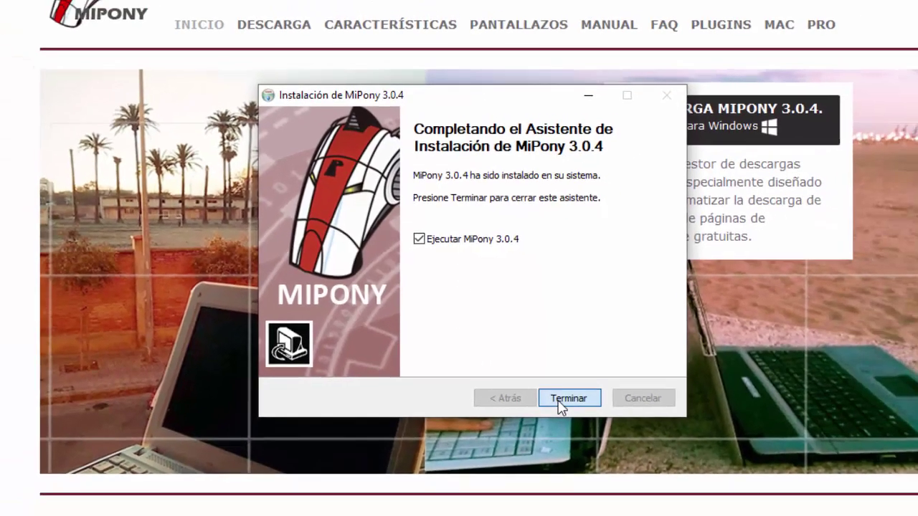
pyautogui.click(603, 441)
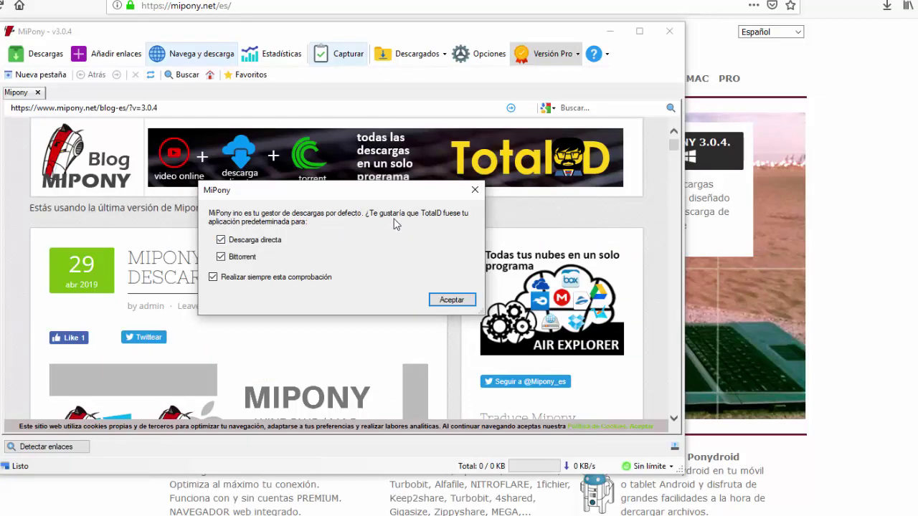
# Step: Accept MiPony as the default application for Descarga directa and Bittorrent, and open its options
pyautogui.click(449, 301)
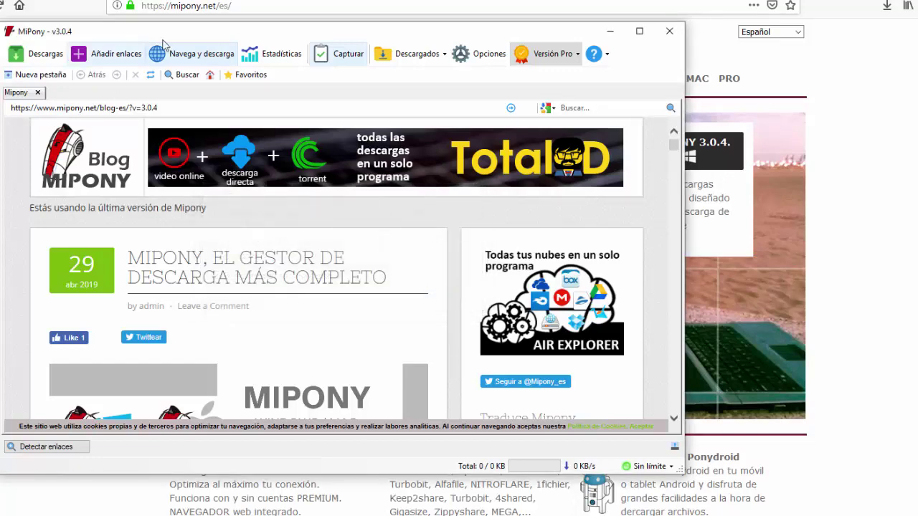
pyautogui.moveTo(194, 36); pyautogui.dragTo(266, 46)
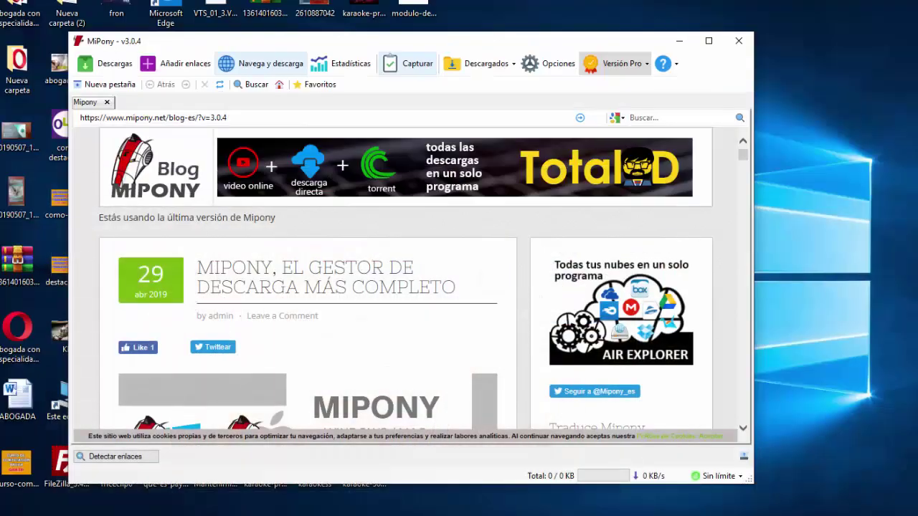
pyautogui.moveTo(511, 46); pyautogui.dragTo(580, 30)
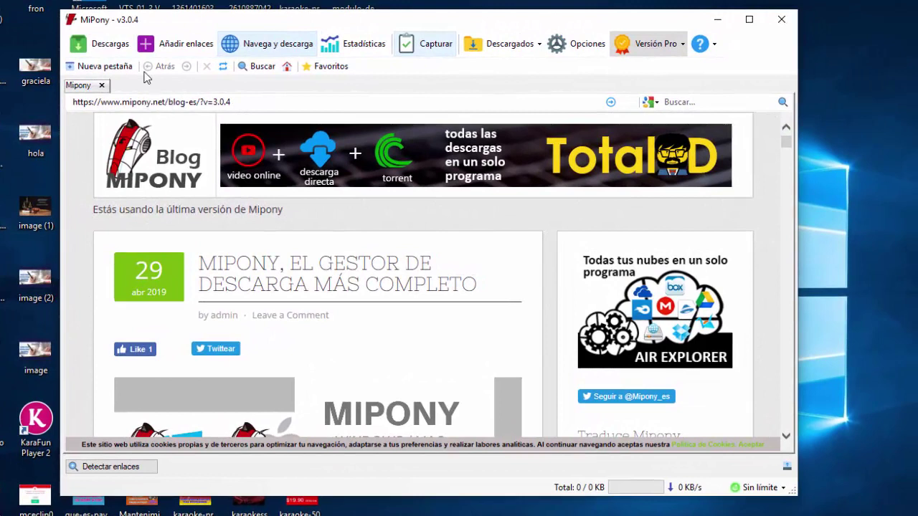
pyautogui.click(580, 48)
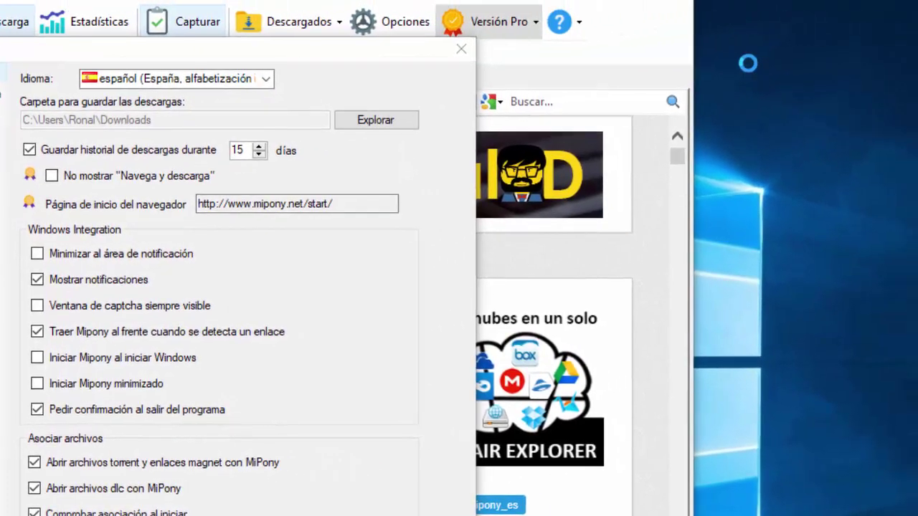
# Step: Create a new folder on the desktop and name it "mi descarga"
pyautogui.rightClick(752, 64)
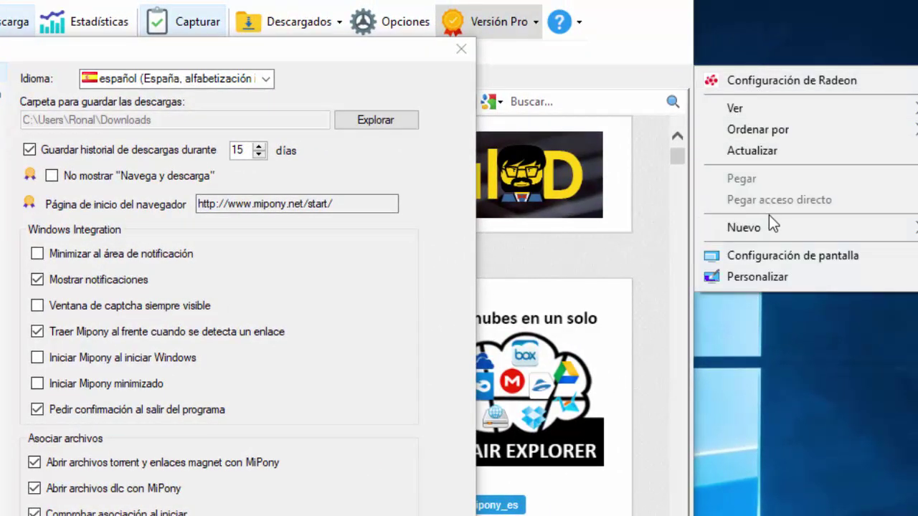
pyautogui.moveTo(765, 226)
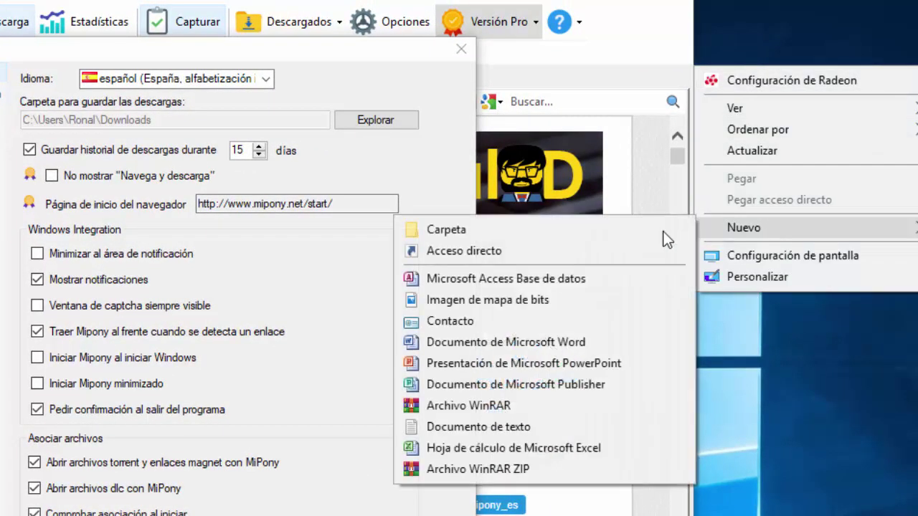
pyautogui.click(469, 228)
pyautogui.click(752, 58)
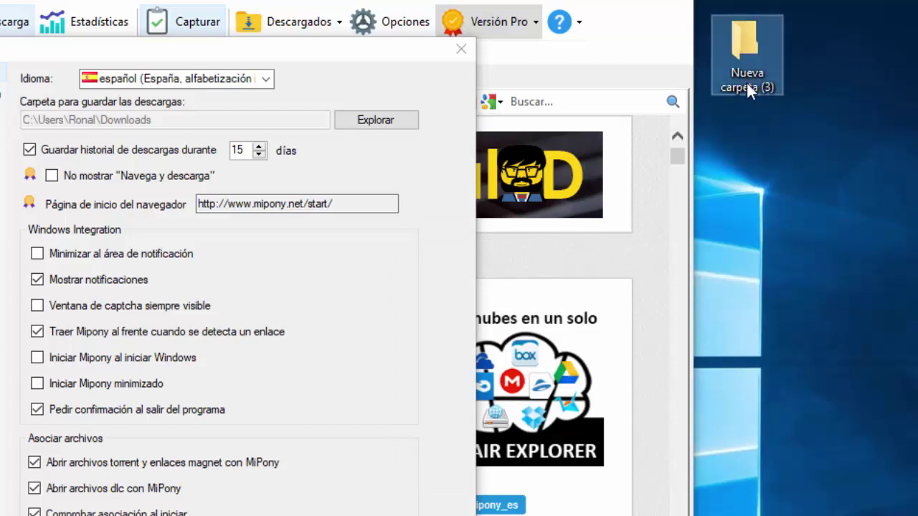
pyautogui.click(746, 83)
pyautogui.write('mi')
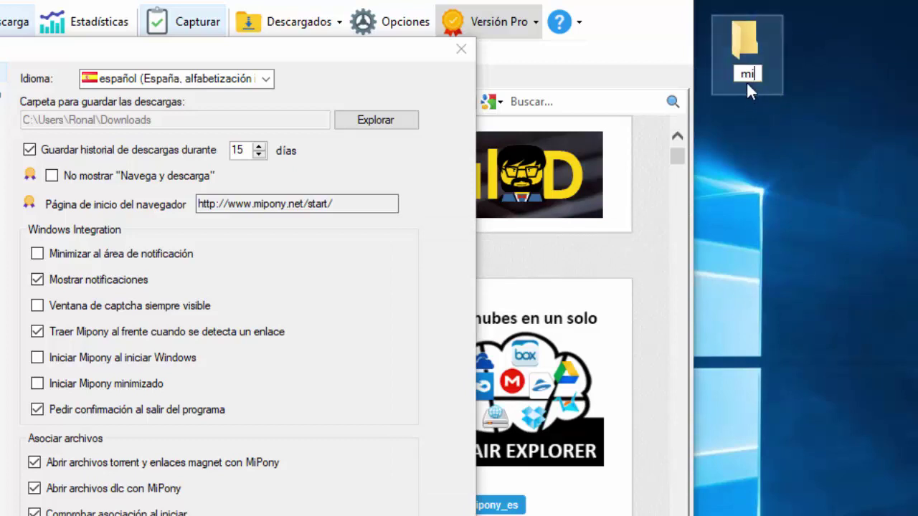
pyautogui.write(' descarga')
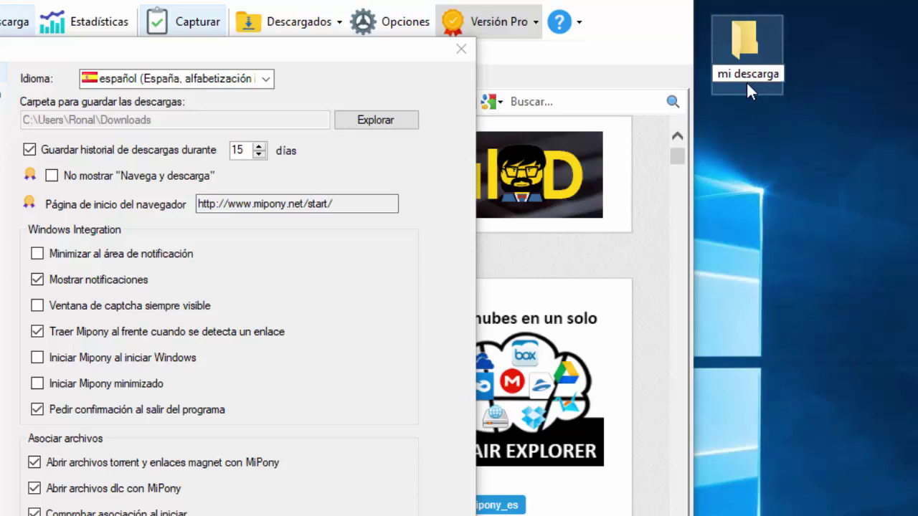
pyautogui.press('Return')
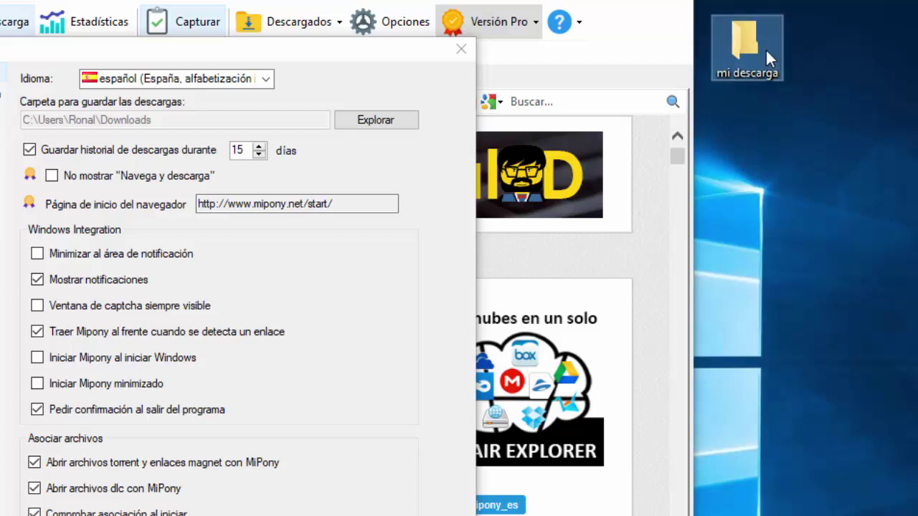
# Step: Set the desktop folder "mi descarga" as the folder for saving downloads and save the options
pyautogui.click(377, 118)
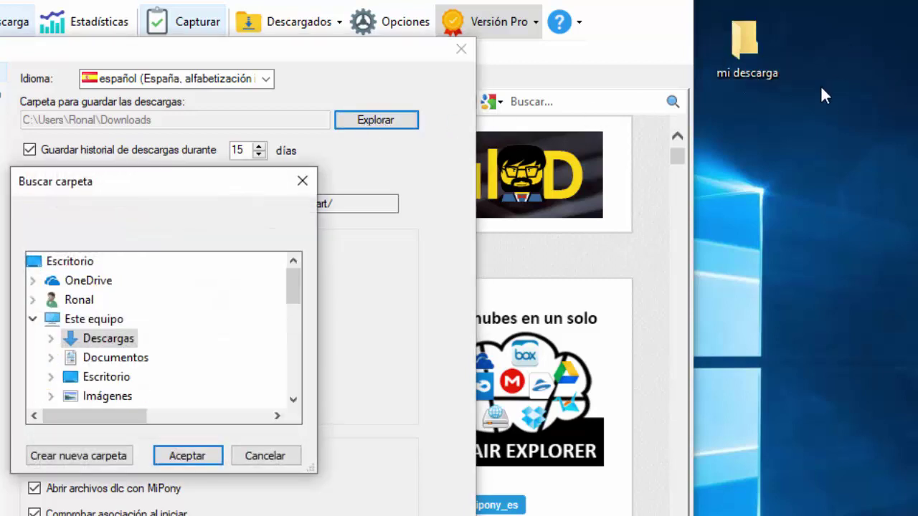
pyautogui.click(50, 267)
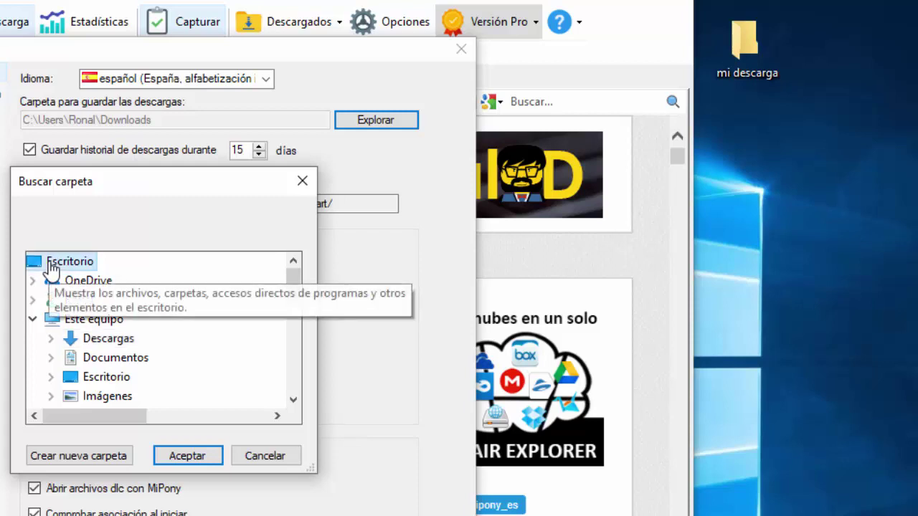
pyautogui.moveTo(293, 283); pyautogui.dragTo(291, 364)
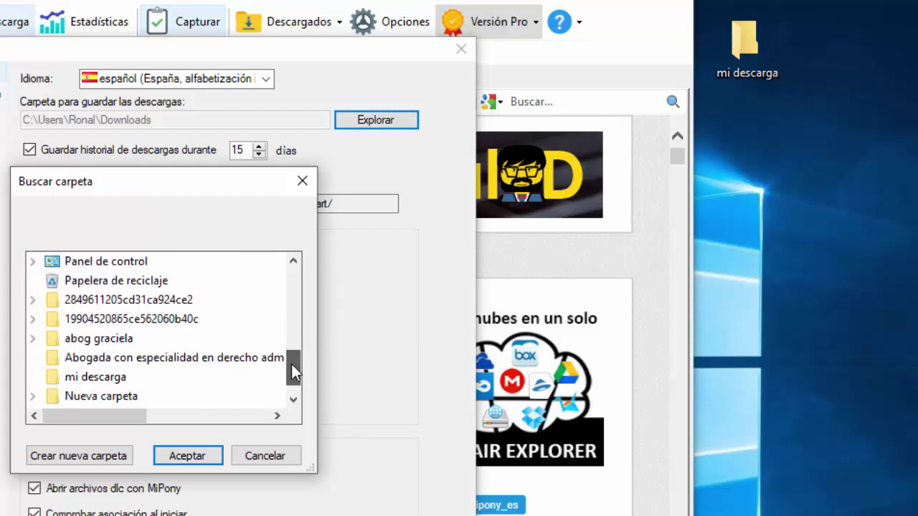
pyautogui.click(115, 381)
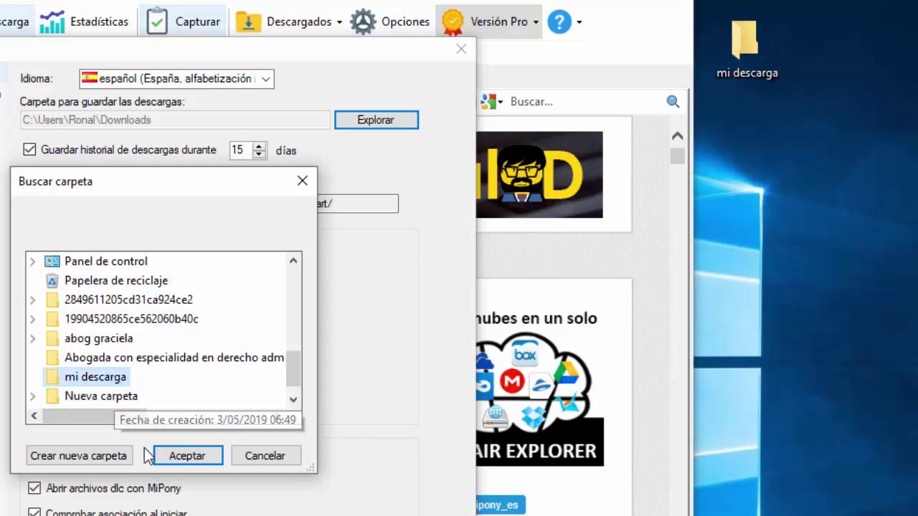
pyautogui.click(177, 459)
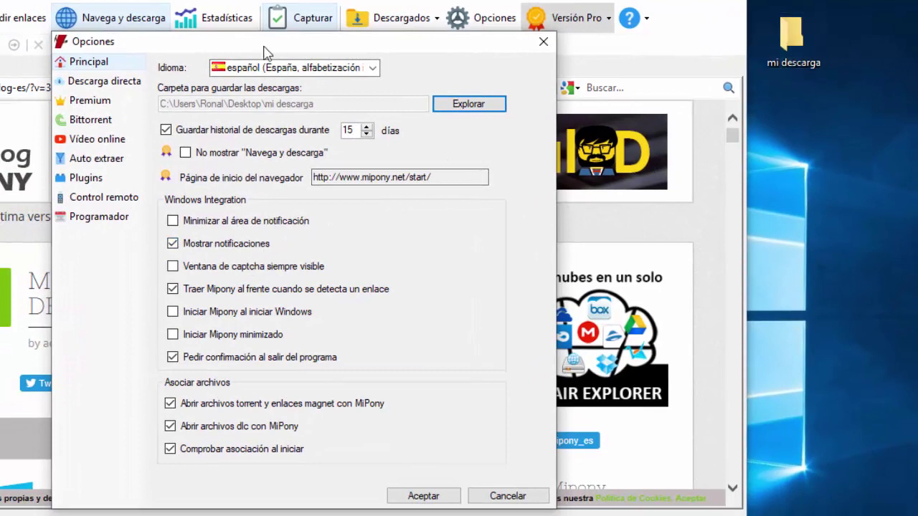
pyautogui.click(265, 147)
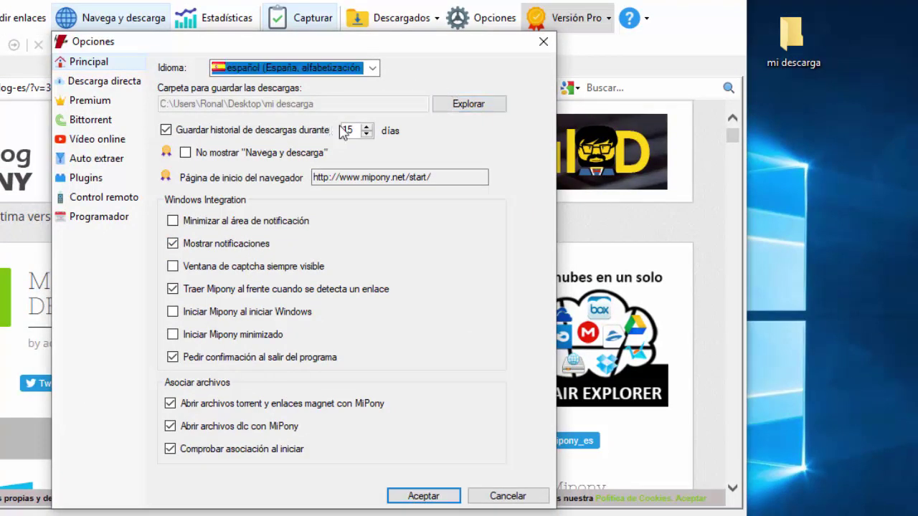
pyautogui.click(423, 496)
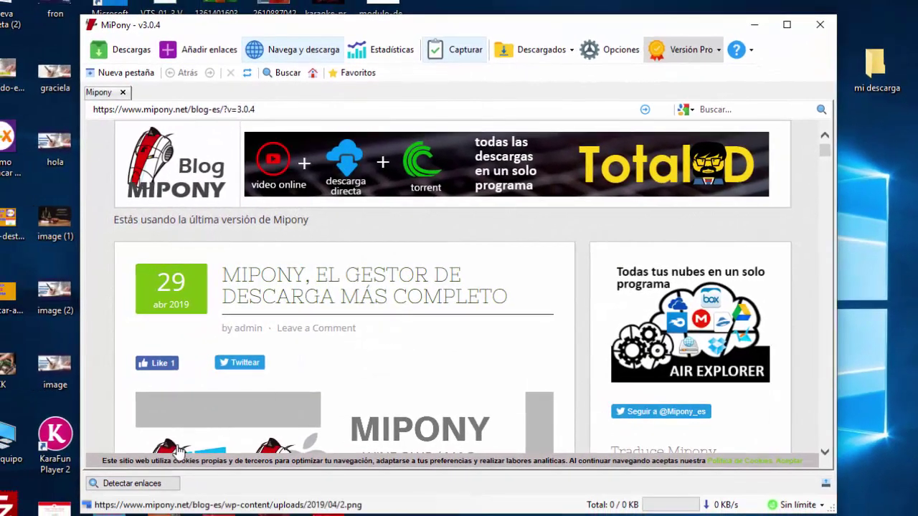
# Step: Switch to the Outlook email with the karaoke pack and copy the MediaFire links of sections A to G
pyautogui.click(123, 485)
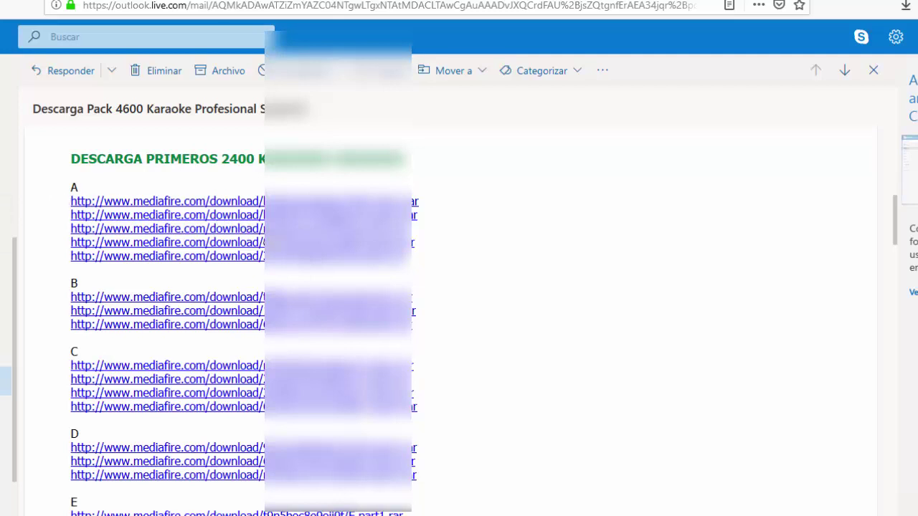
pyautogui.moveTo(70, 152); pyautogui.dragTo(416, 448)
pyautogui.scroll(-3, 75, 351)
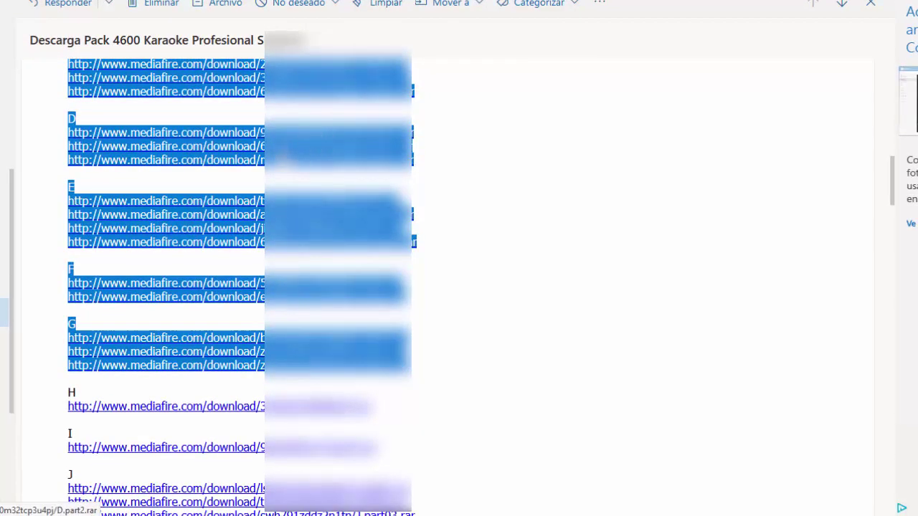
pyautogui.rightClick(204, 143)
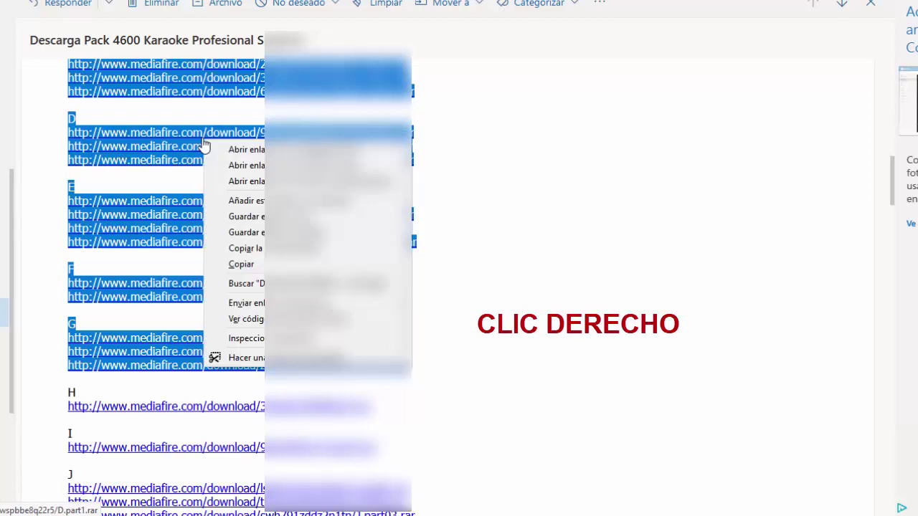
pyautogui.click(245, 265)
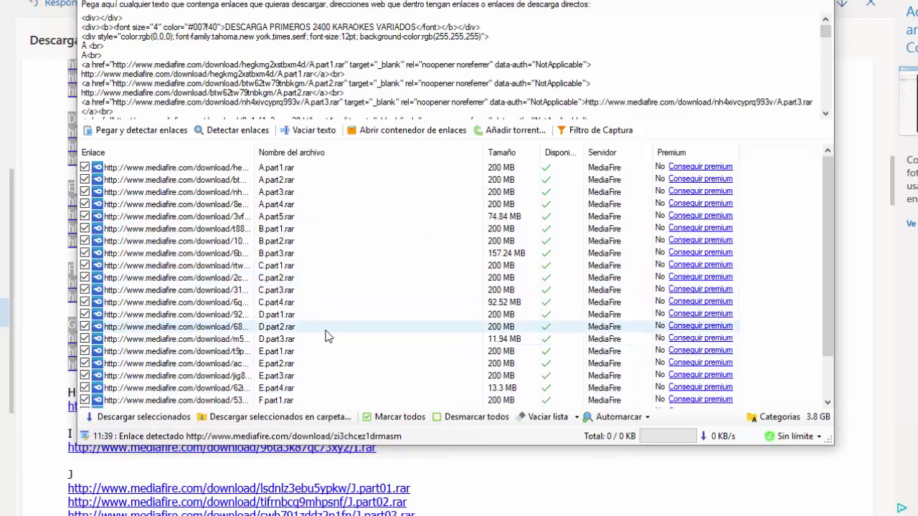
# Step: Start downloading all the detected MediaFire files in MiPony, accepting MediaFire's terms of service
pyautogui.moveTo(827, 202); pyautogui.dragTo(836, 178)
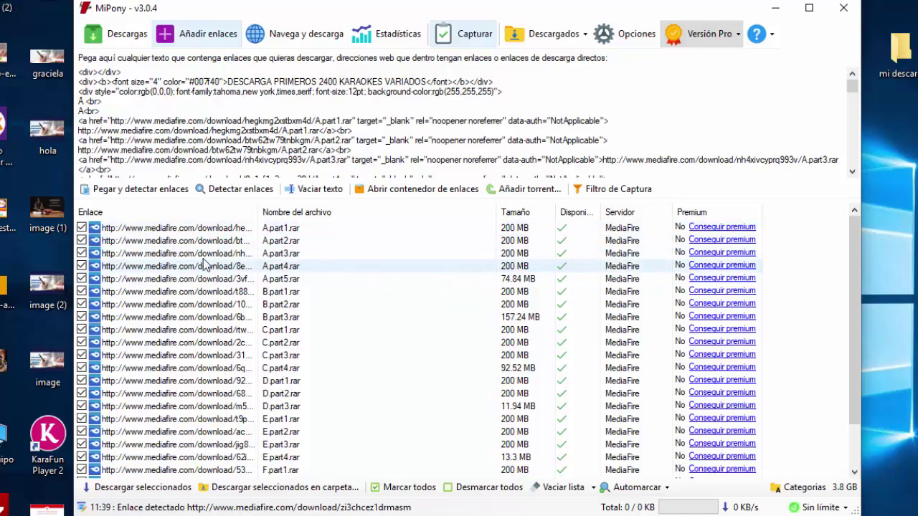
pyautogui.scroll(-2, 222, 337)
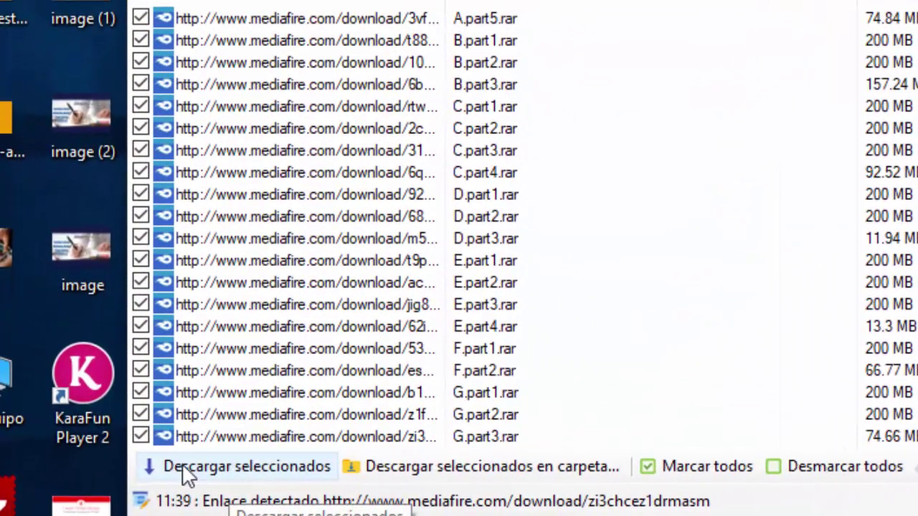
pyautogui.click(243, 470)
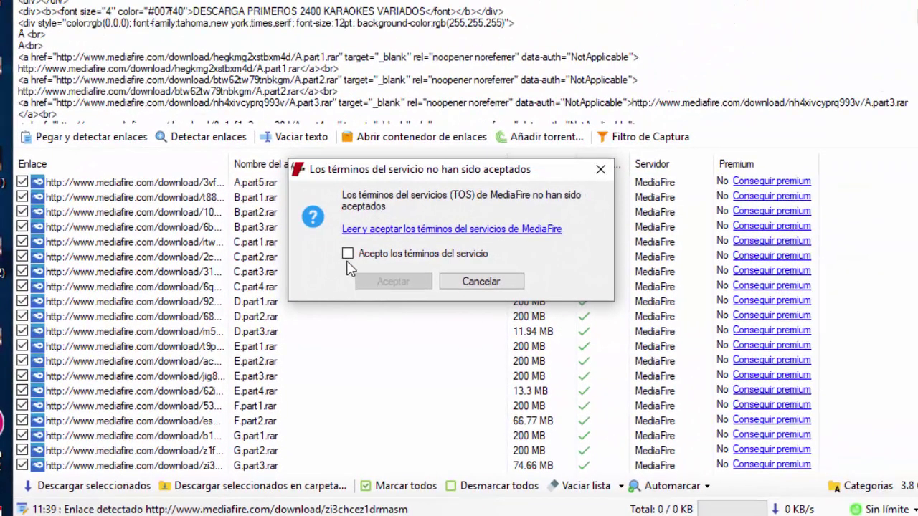
pyautogui.click(348, 254)
pyautogui.click(393, 282)
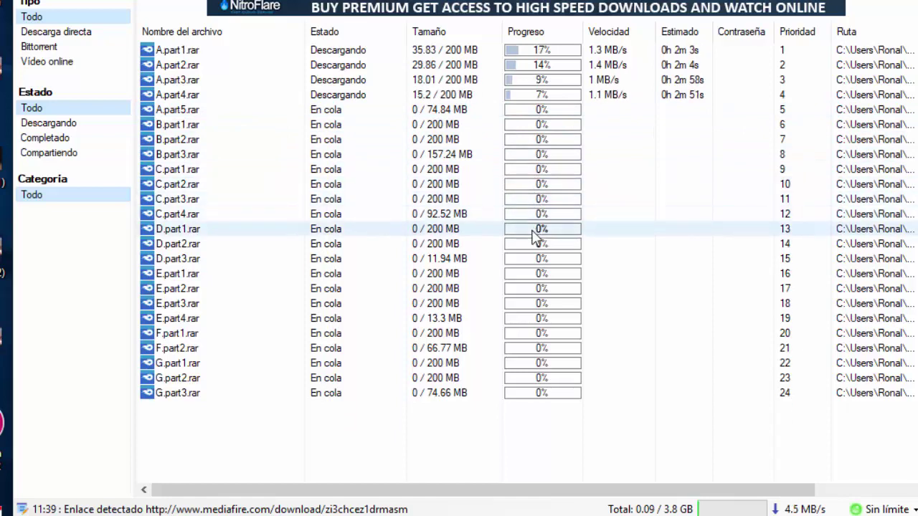
pyautogui.hscroll(1, 545, 251)
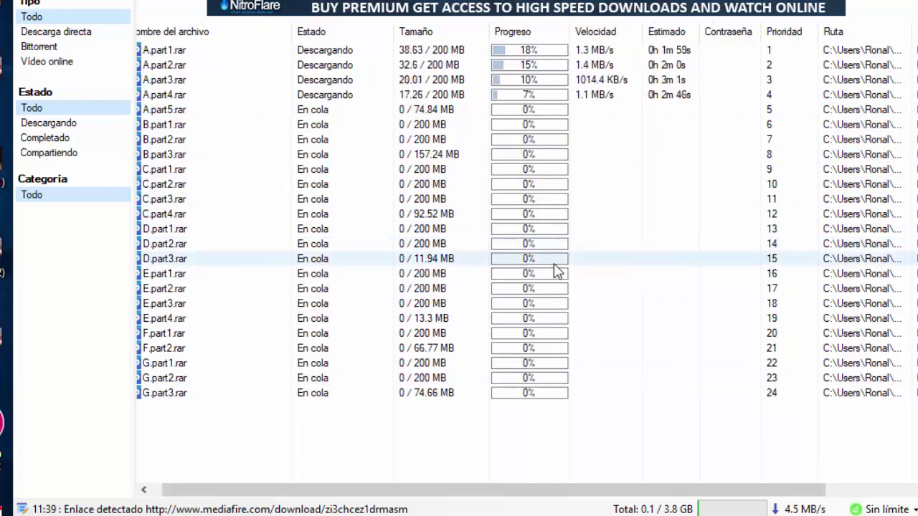